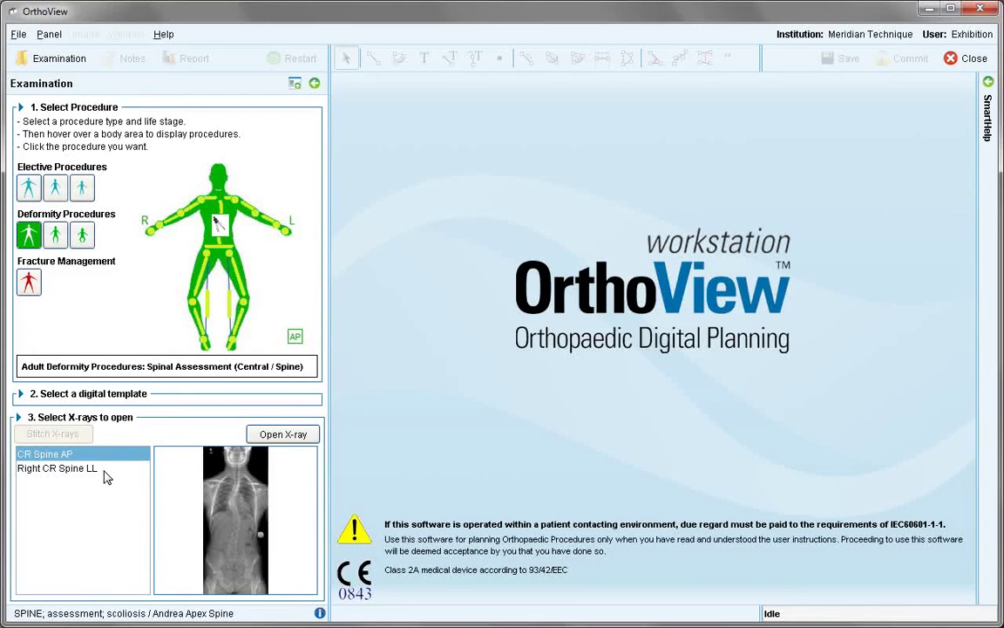
# Step: Select Right CR Spine LL with CR Spine AP and open both X-rays together
pyautogui.keyDown('ctrl'); pyautogui.click(104, 470); pyautogui.keyUp('ctrl')
pyautogui.click(281, 435)
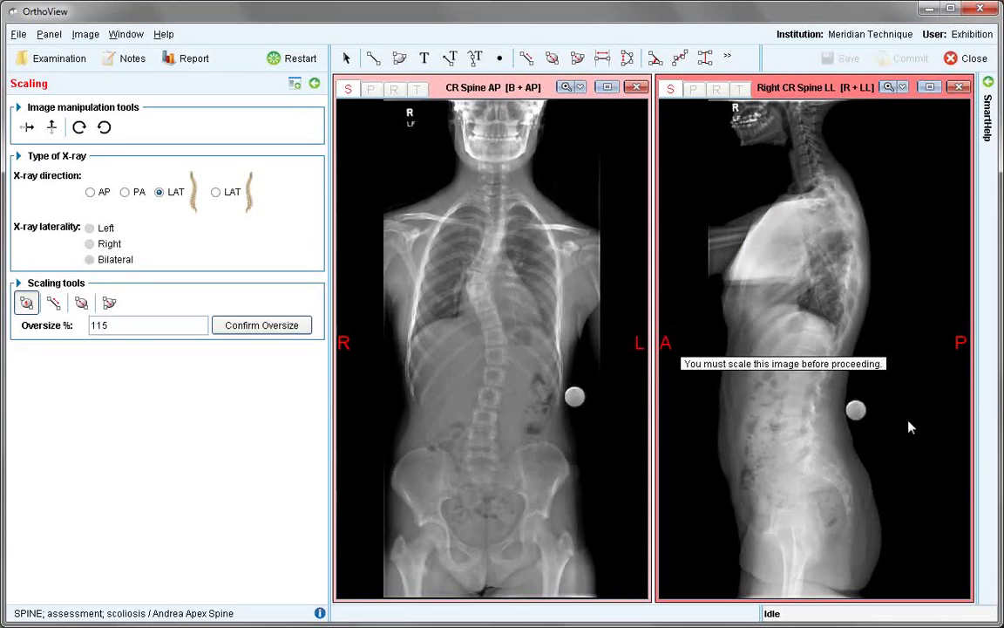
# Step: Scale the lateral and AP X-rays from their 25 mm calibration marker balls
pyautogui.click(856, 413)
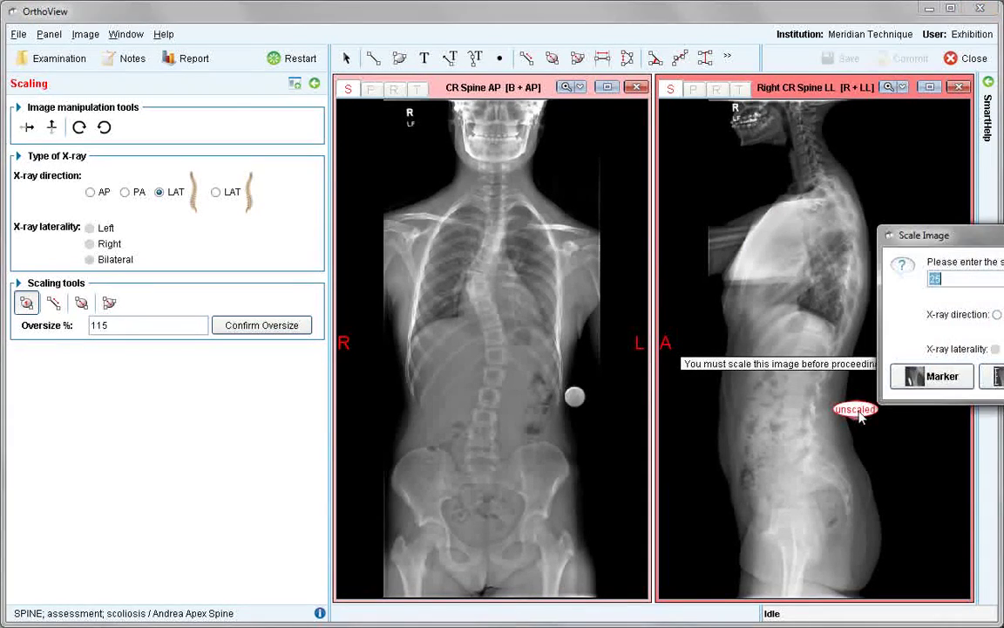
pyautogui.click(946, 377)
pyautogui.click(538, 99)
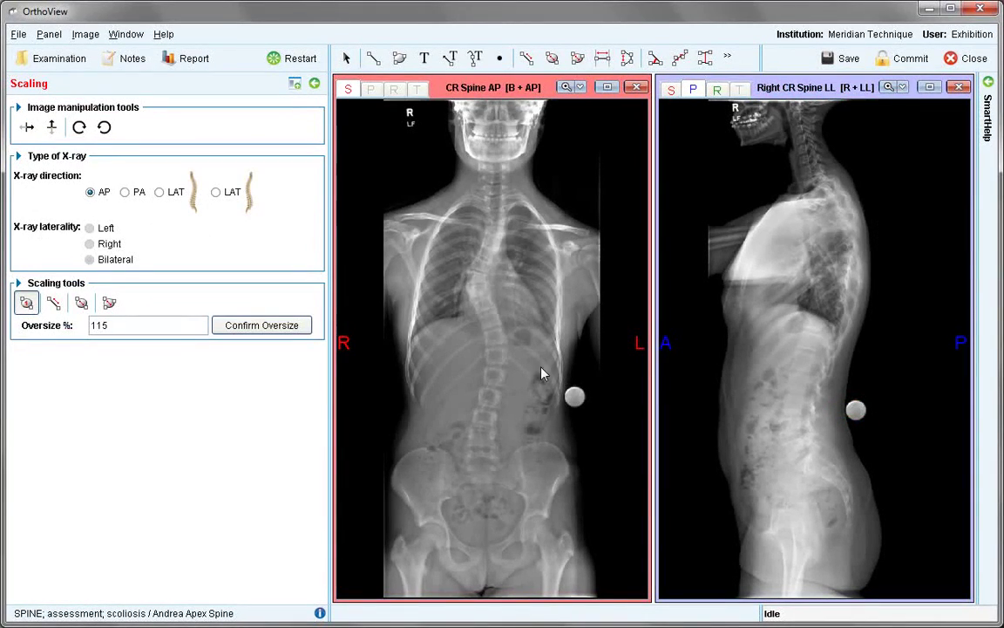
pyautogui.click(576, 400)
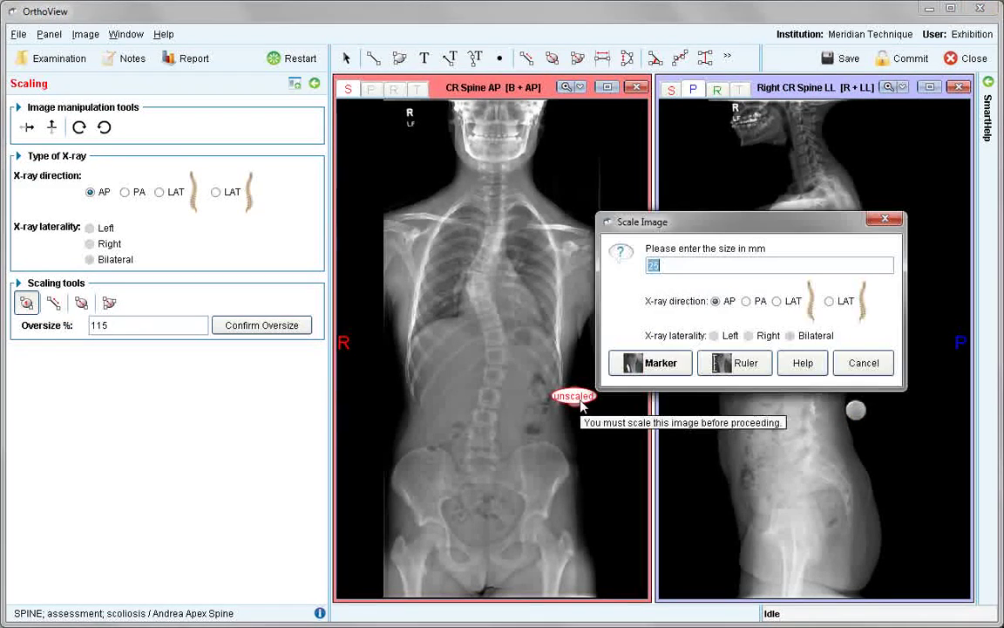
pyautogui.click(643, 365)
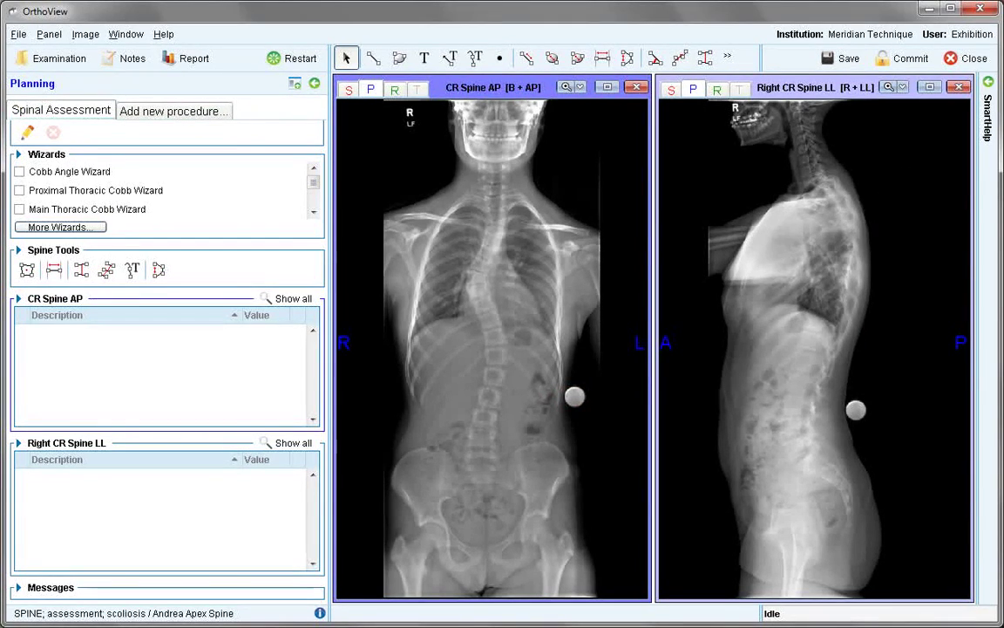
# Step: Maximize the CR Spine AP view and display its 14.5° Cobb angle overlay
pyautogui.doubleClick(432, 423)
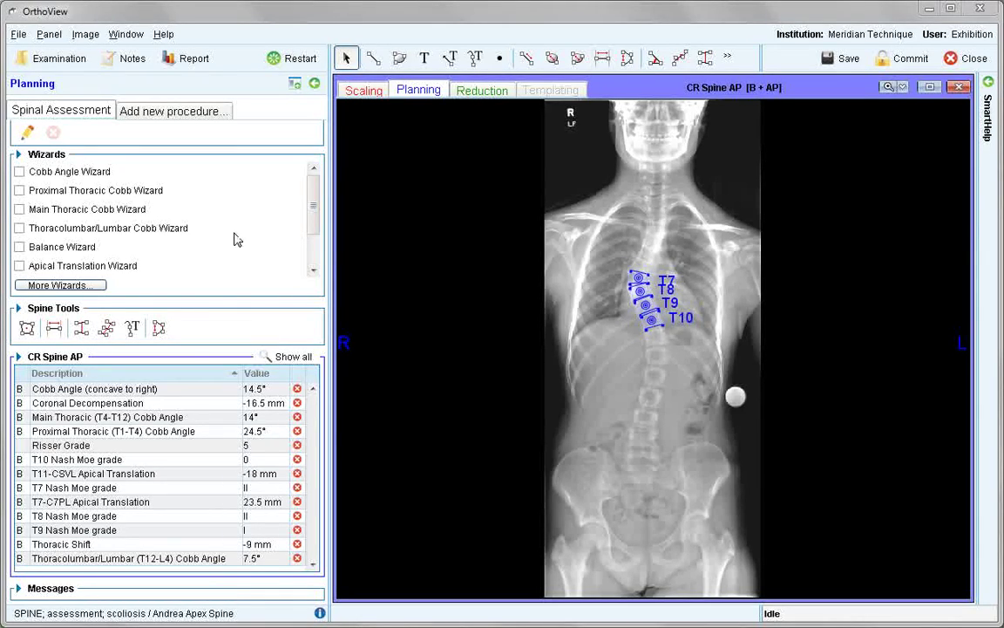
pyautogui.click(68, 171)
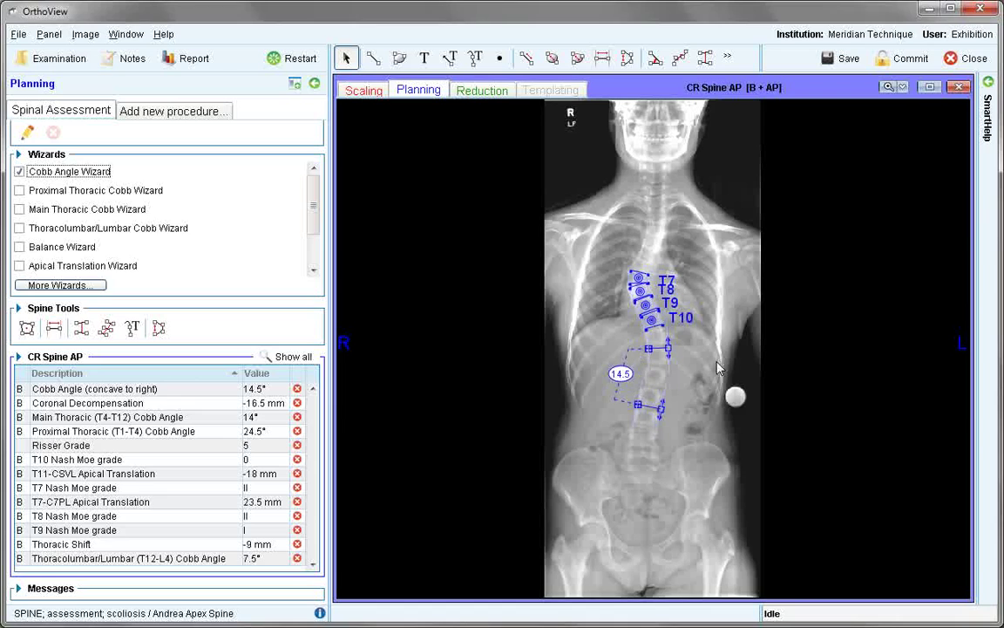
# Step: Zoom in and adjust the upper endplate line to give a 14.6° Cobb angle, then hide it
pyautogui.click(888, 86)
pyautogui.moveTo(643, 351); pyautogui.dragTo(639, 351)
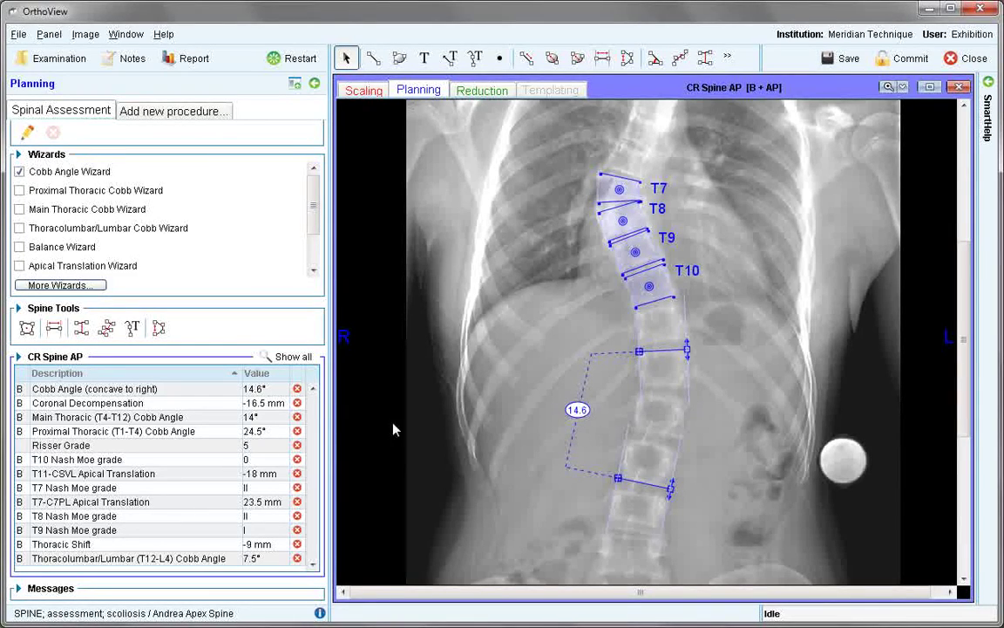
pyautogui.click(19, 172)
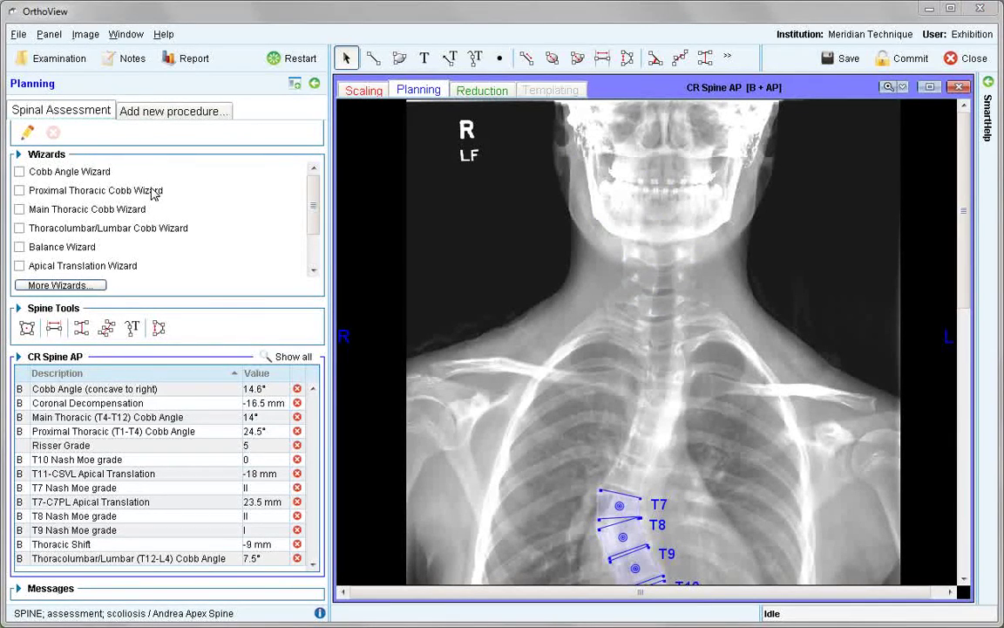
pyautogui.click(153, 192)
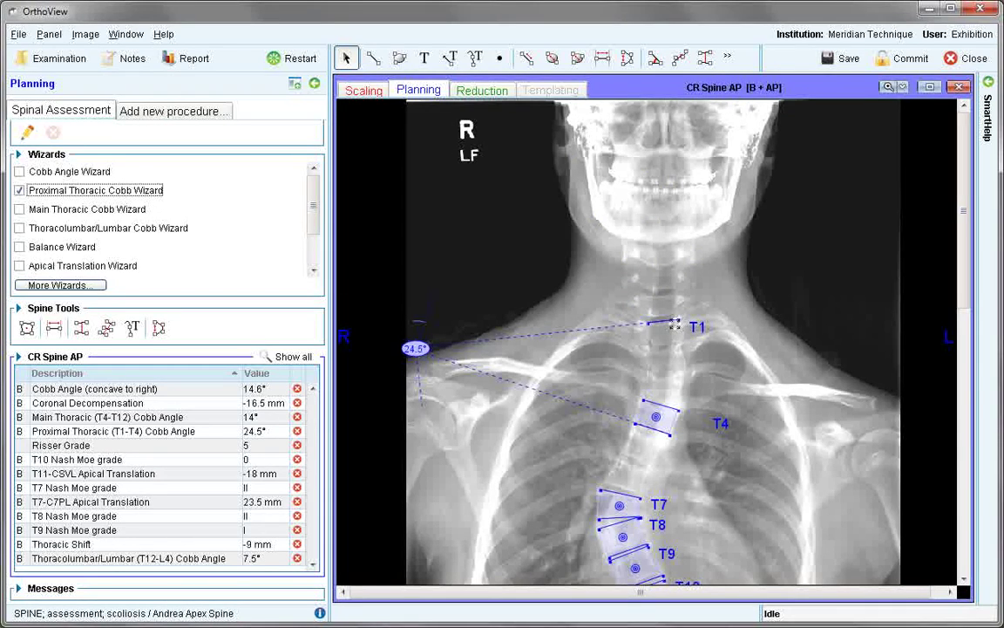
pyautogui.rightClick(678, 324)
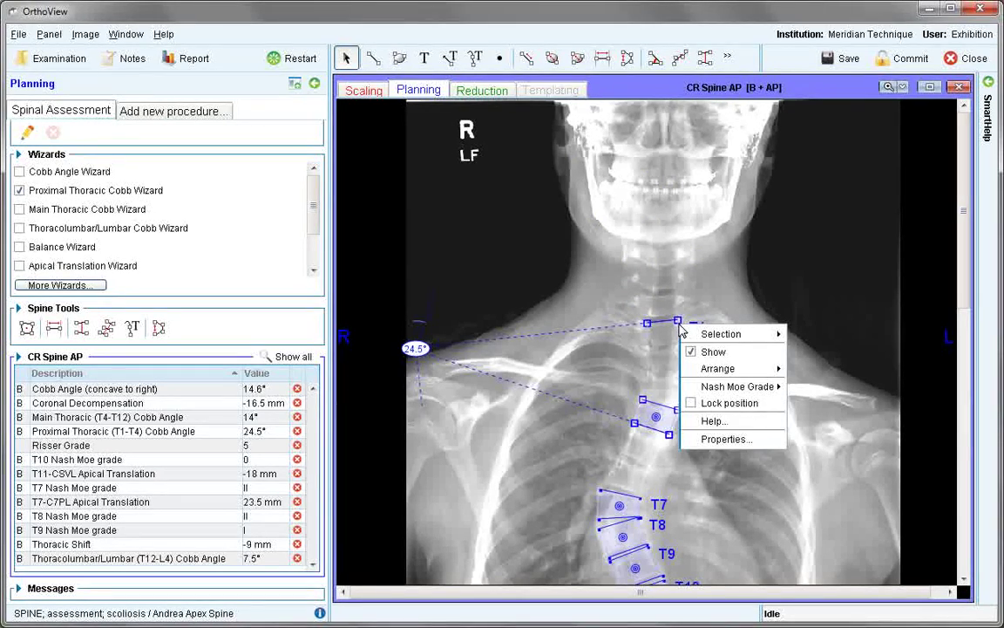
pyautogui.moveTo(733, 333)
pyautogui.moveTo(802, 336)
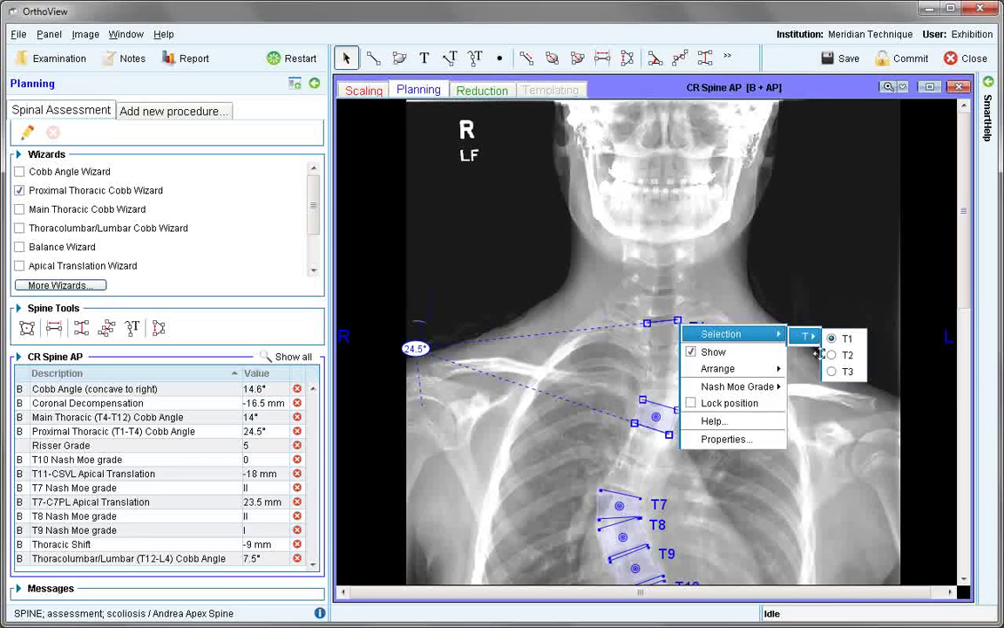
pyautogui.click(756, 231)
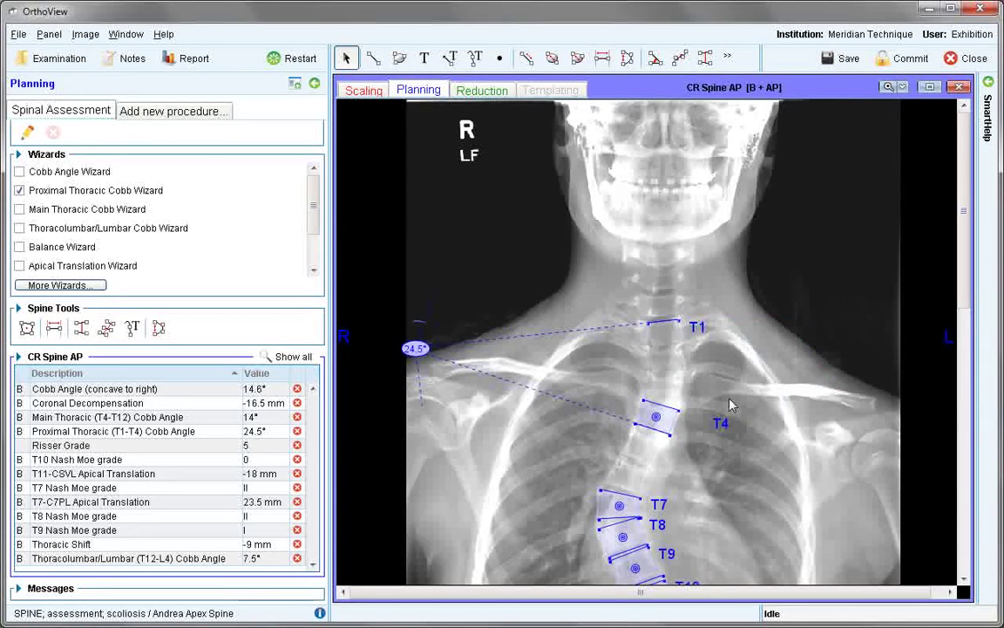
pyautogui.rightClick(669, 412)
pyautogui.moveTo(724, 424)
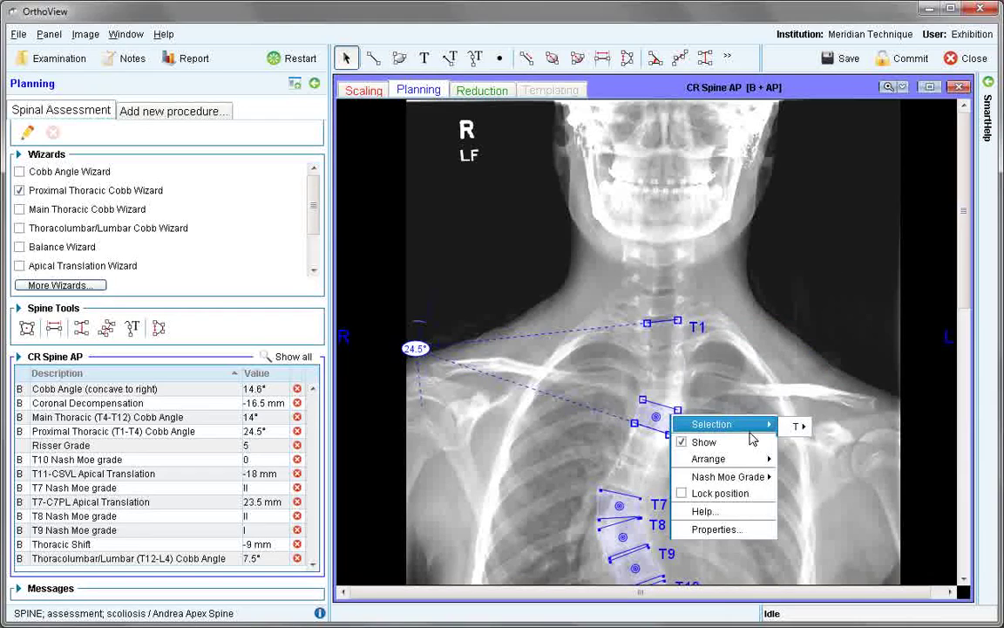
pyautogui.moveTo(798, 427)
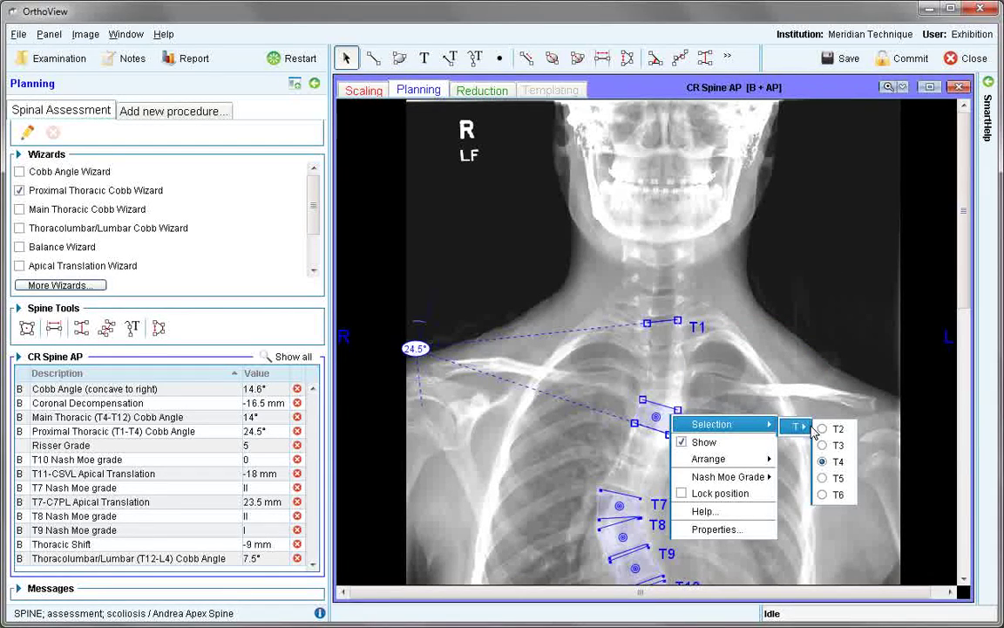
pyautogui.click(839, 403)
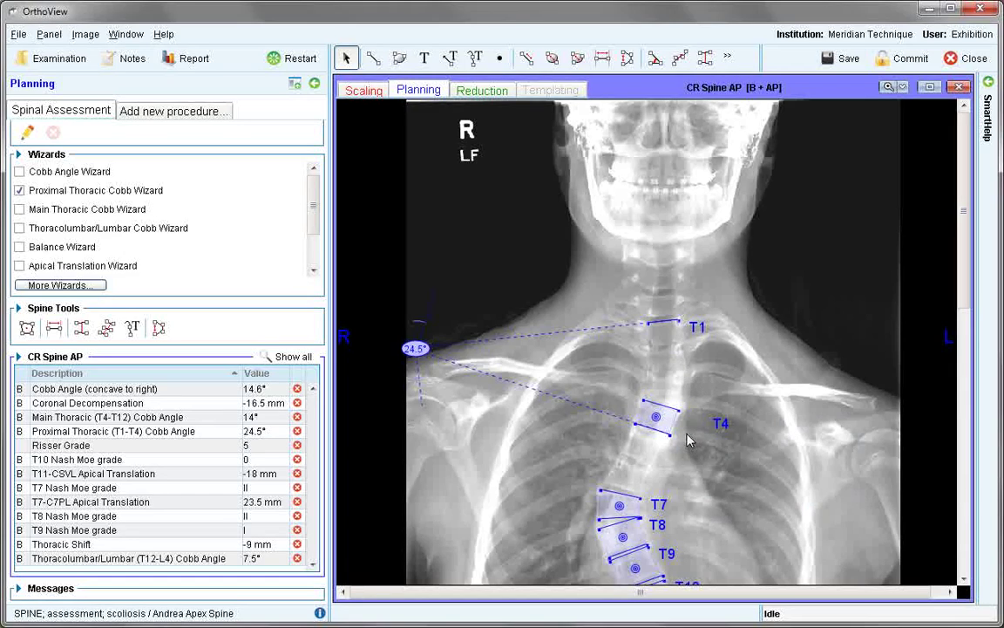
pyautogui.click(20, 190)
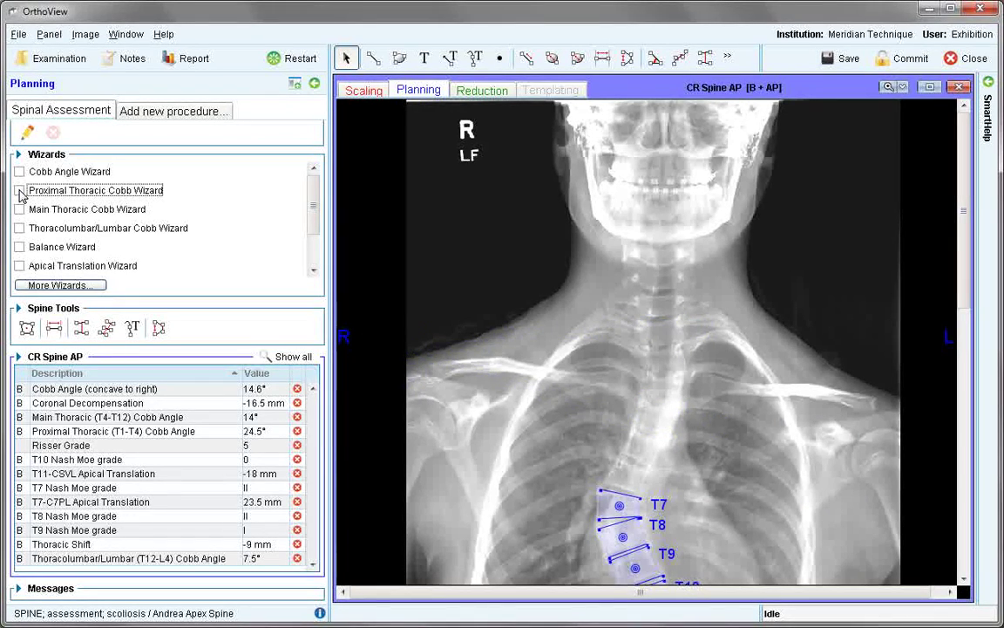
pyautogui.click(19, 209)
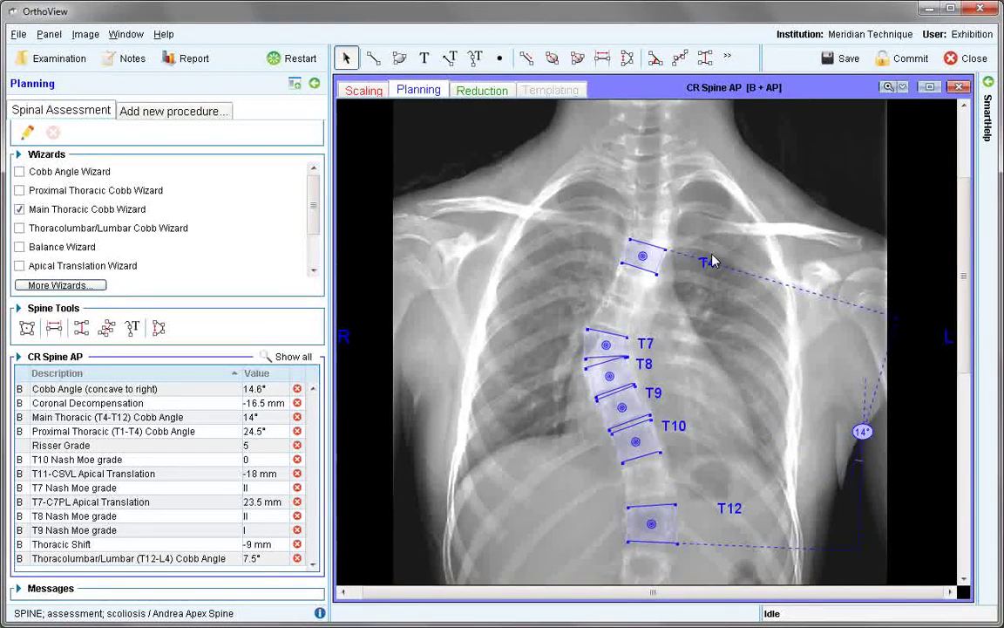
# Step: Check the T12 vertebra's level assignment and hide the 14° main thoracic Cobb overlay
pyautogui.rightClick(676, 514)
pyautogui.moveTo(732, 524)
pyautogui.moveTo(809, 530)
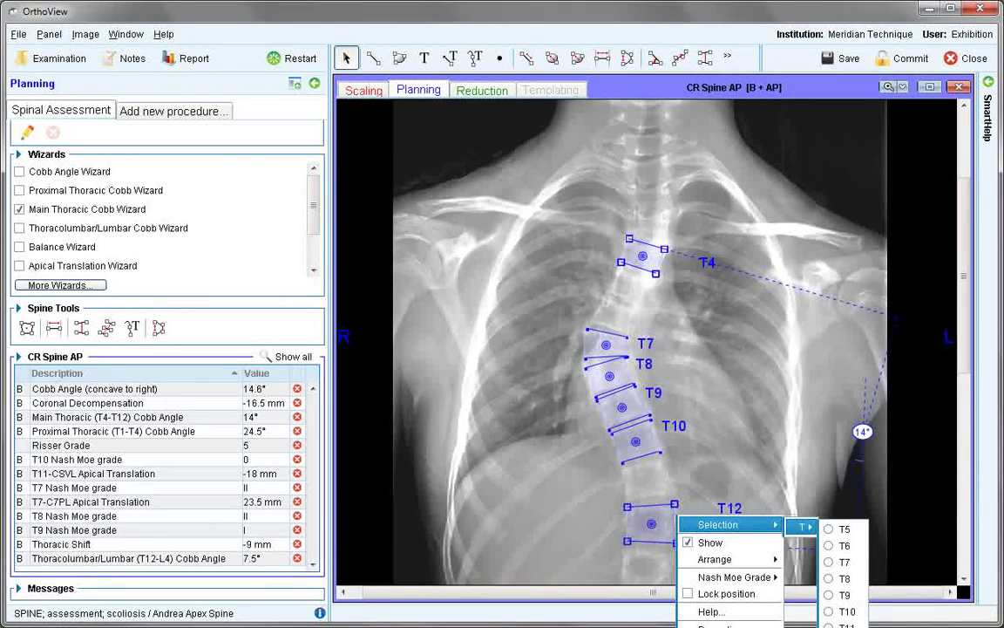
pyautogui.click(607, 534)
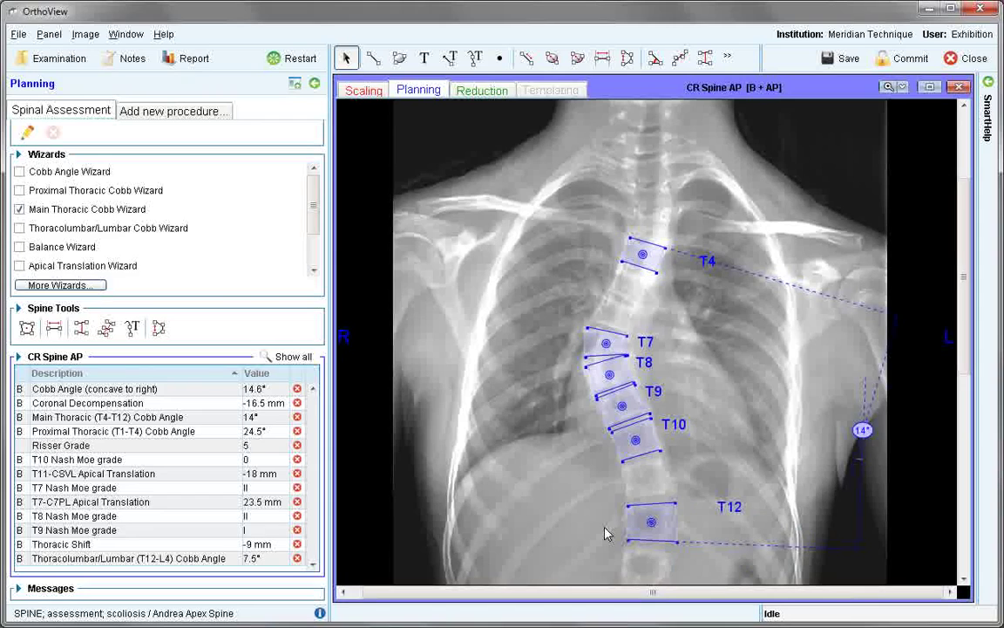
pyautogui.click(19, 211)
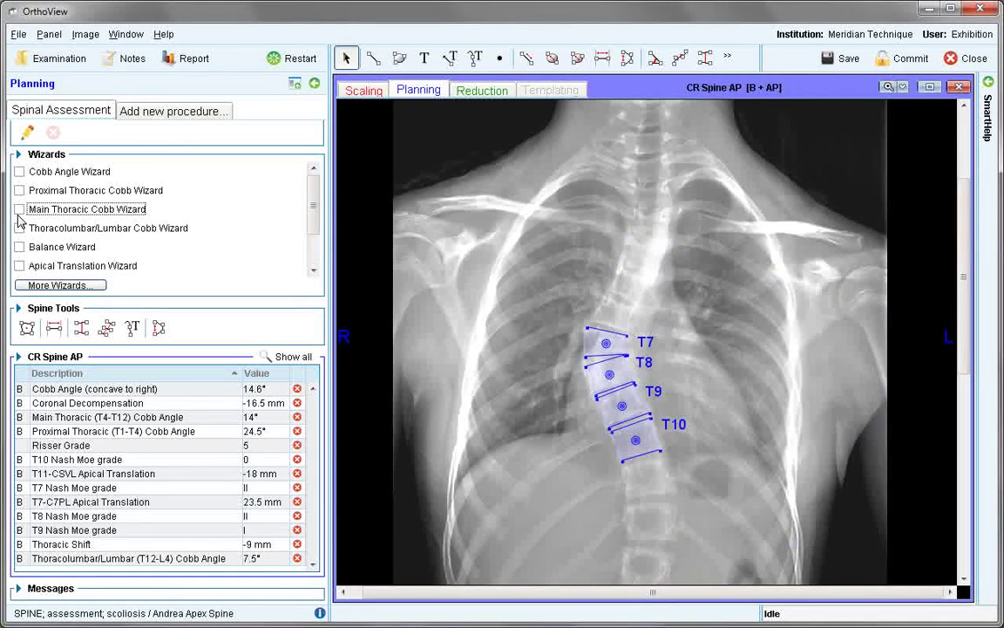
# Step: Show and select the 7.5° T12–L4 thoracolumbar/lumbar Cobb angle
pyautogui.click(20, 227)
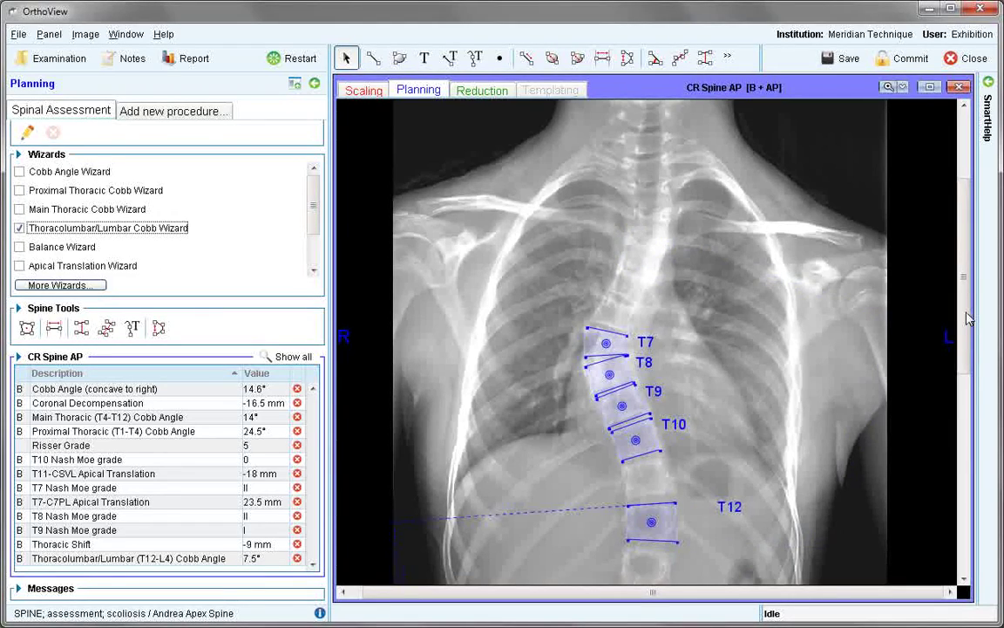
pyautogui.moveTo(964, 315); pyautogui.dragTo(981, 408)
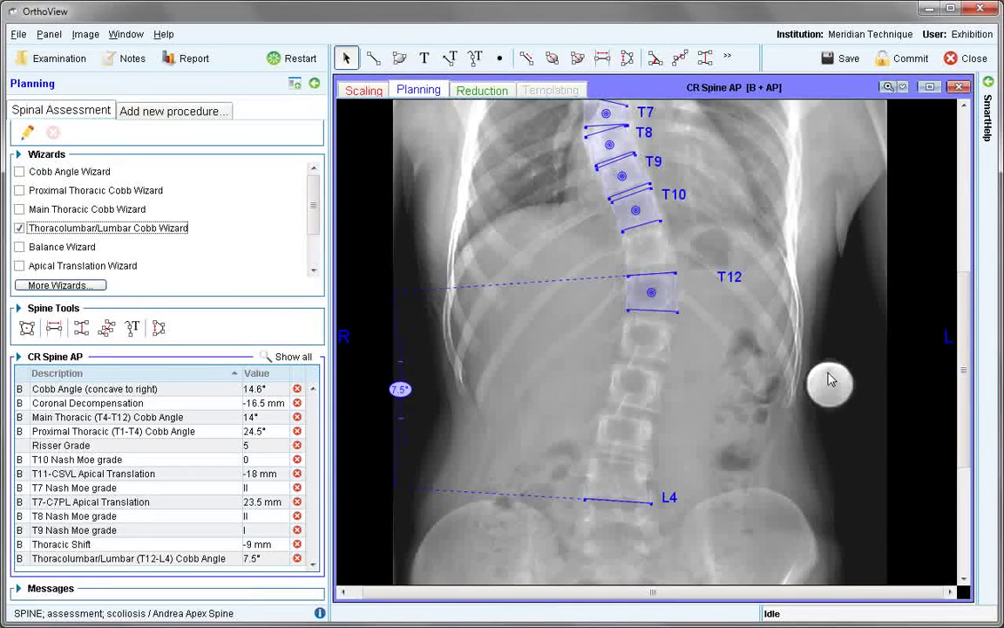
pyautogui.click(399, 389)
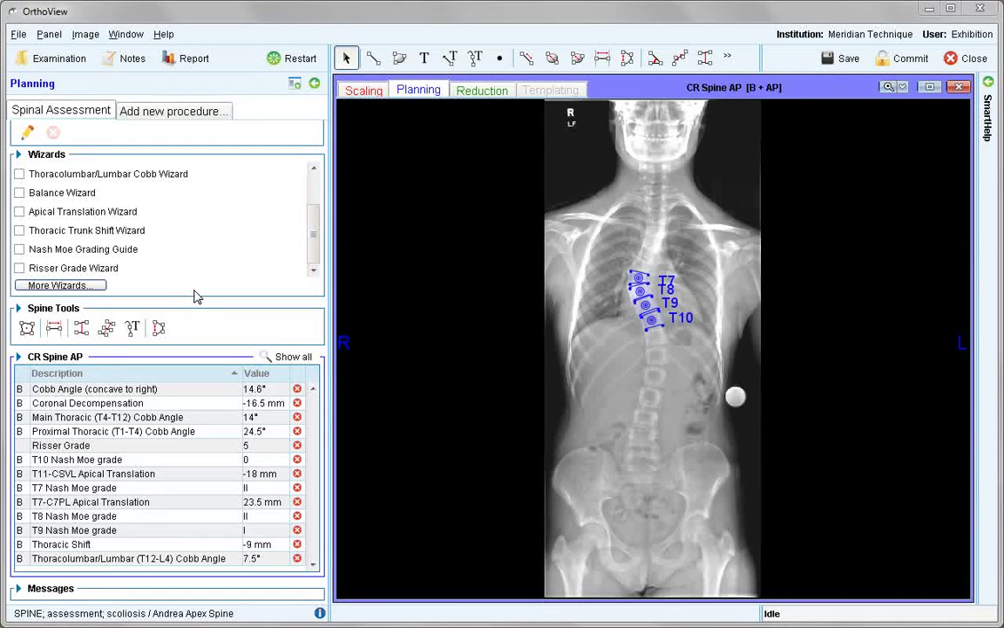
# Step: Review the C7–S1 balance line, then the zoomed apical translation (T7 23.5 mm, T11 −18 mm)
pyautogui.click(41, 197)
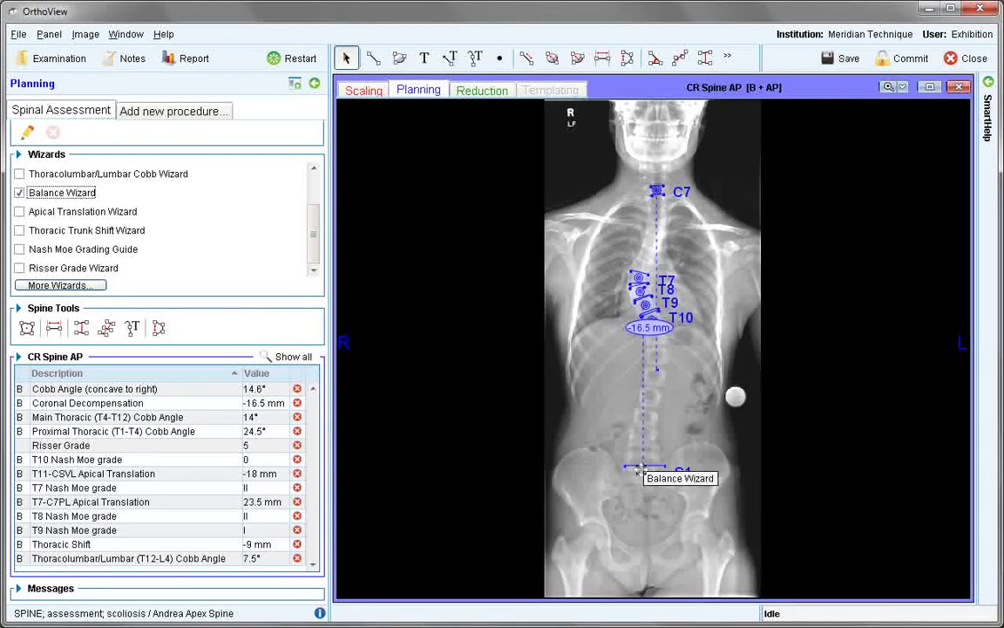
pyautogui.click(94, 212)
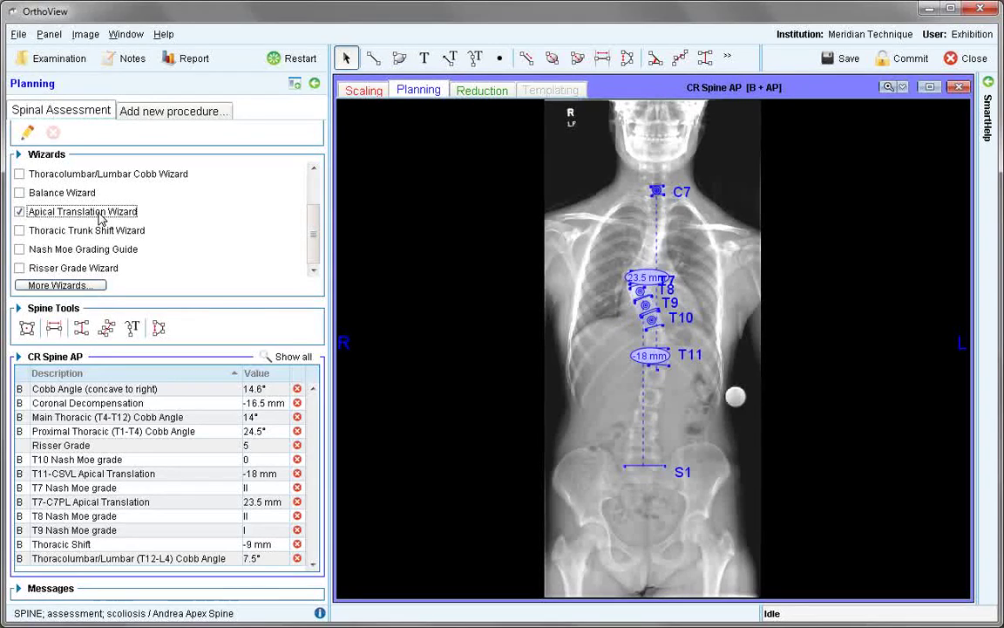
pyautogui.click(621, 323)
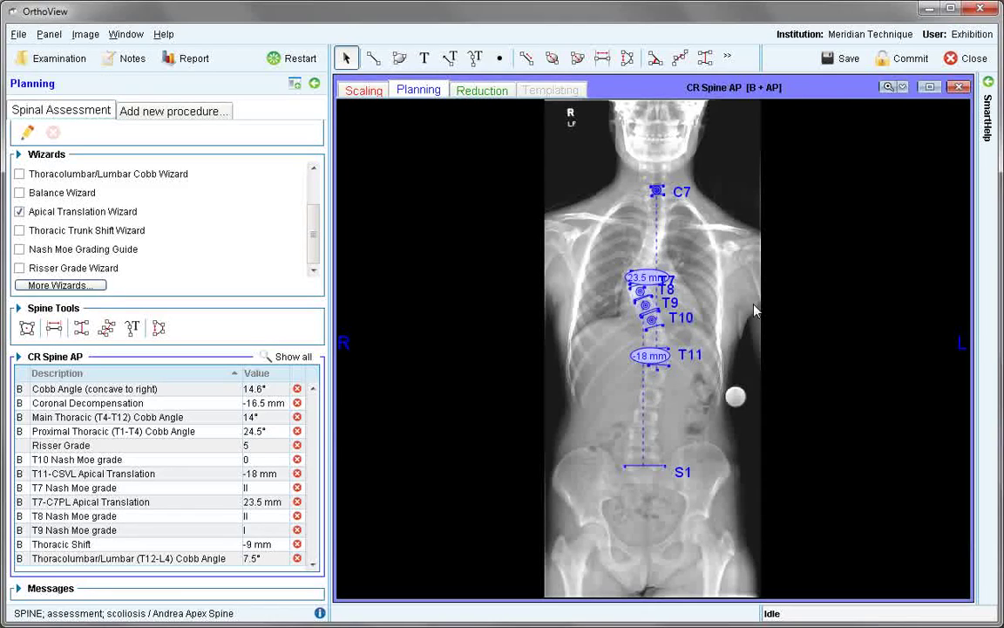
pyautogui.click(887, 88)
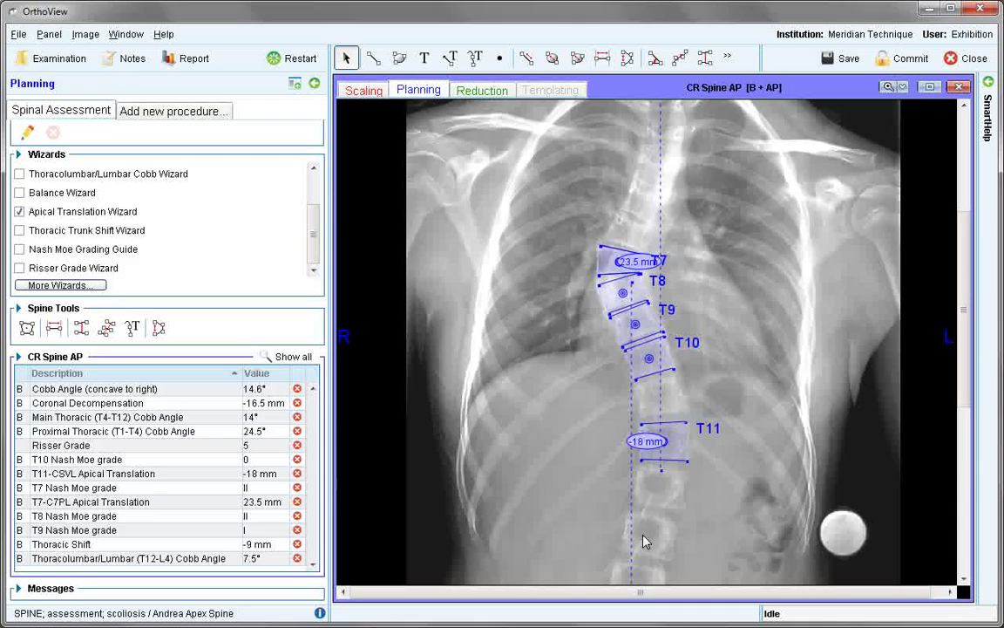
pyautogui.click(20, 216)
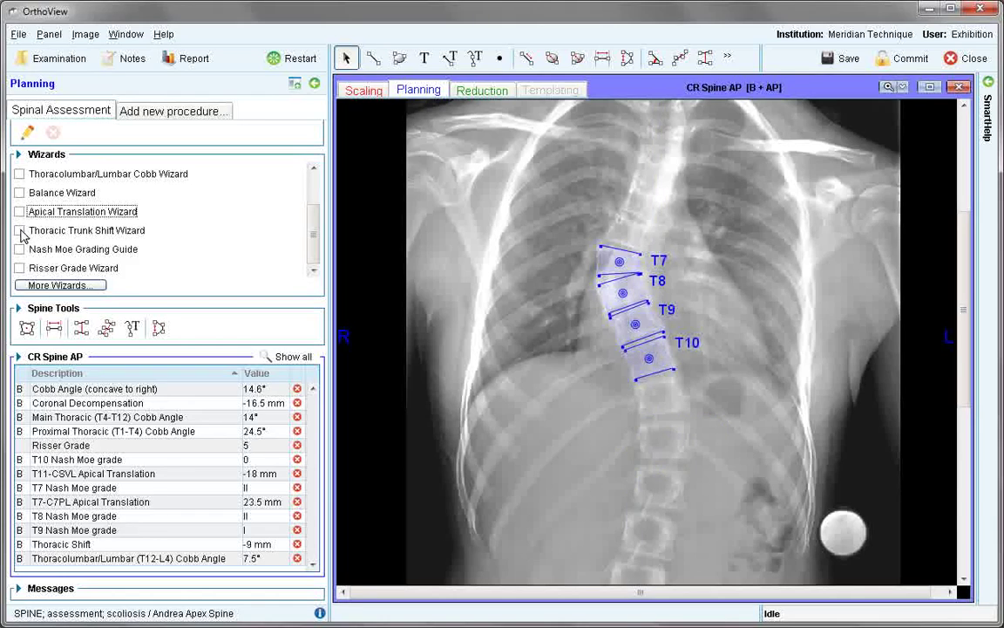
# Step: Show the −9 mm thoracic trunk shift measurement and scroll the X-ray to inspect it
pyautogui.click(20, 231)
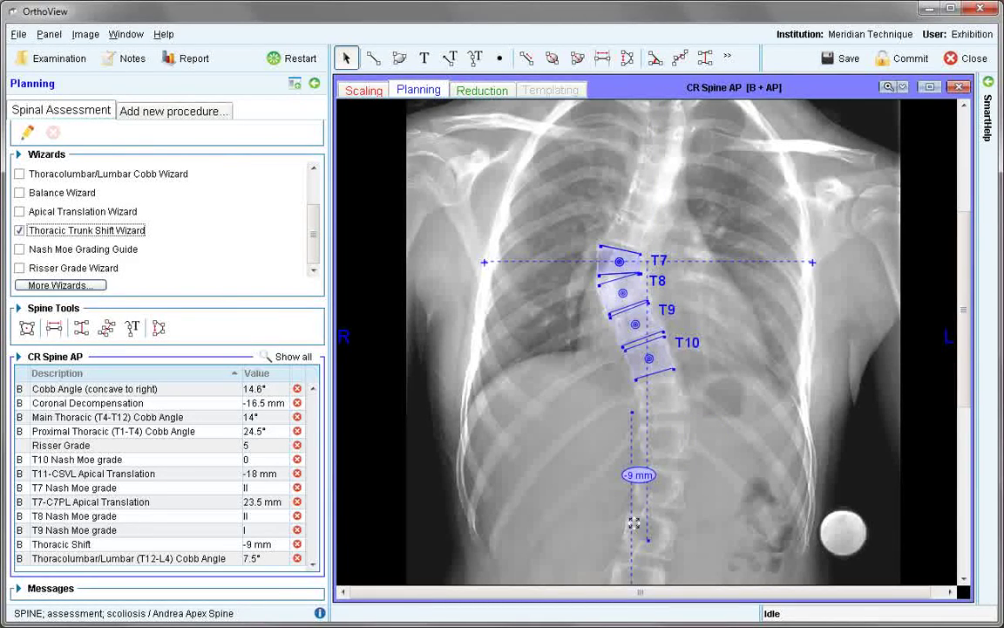
pyautogui.moveTo(966, 309)
pyautogui.mouseDown()
pyautogui.moveTo(966, 434)
pyautogui.moveTo(967, 311)
pyautogui.mouseUp()
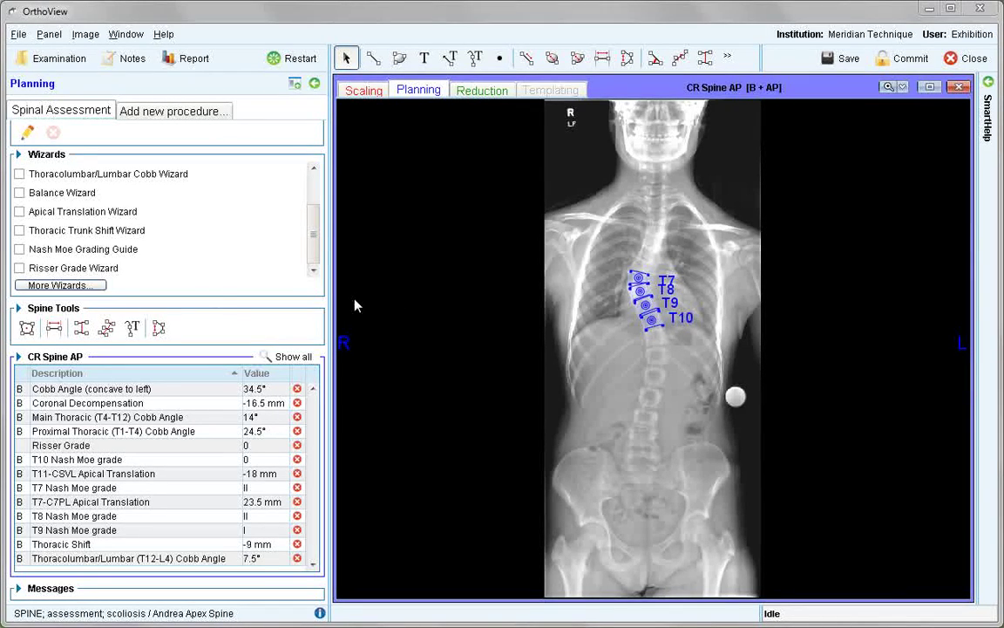
# Step: Confirm the T7 Nash-Moe grade is II, then turn on the Risser Grade Wizard
pyautogui.click(83, 252)
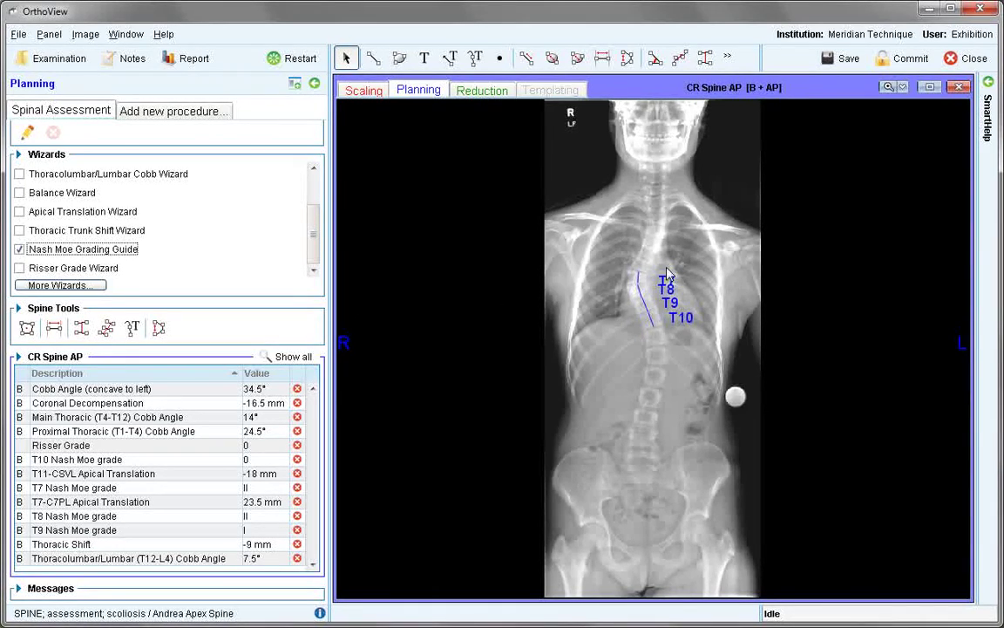
pyautogui.click(664, 279)
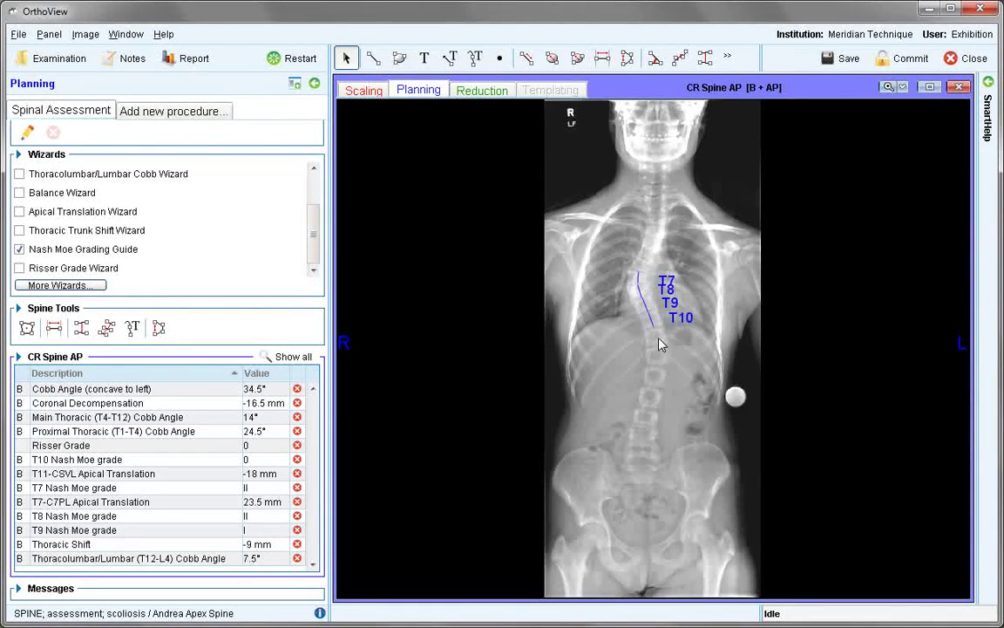
pyautogui.click(888, 86)
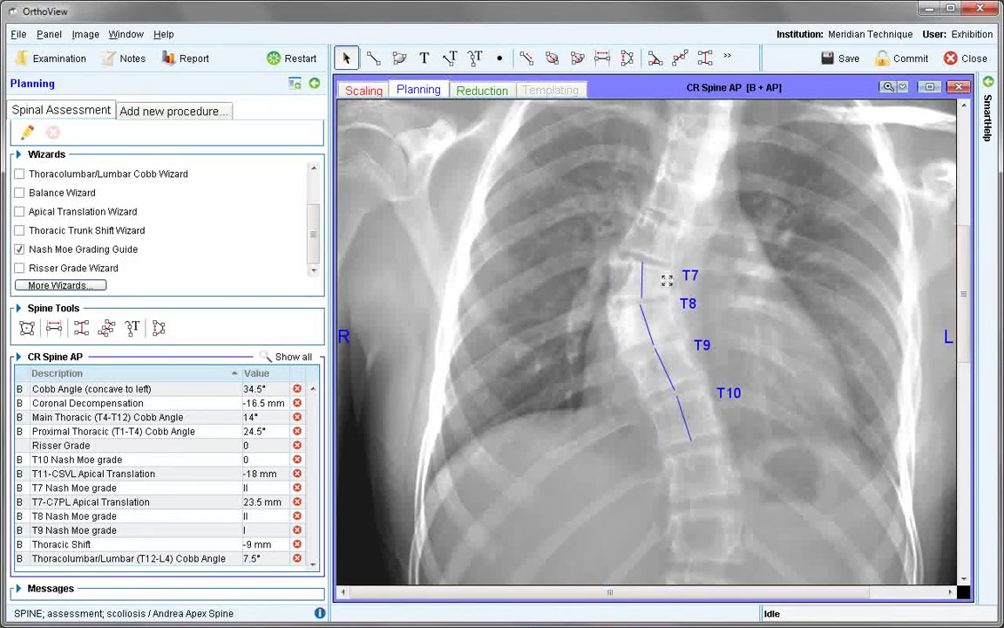
pyautogui.rightClick(667, 283)
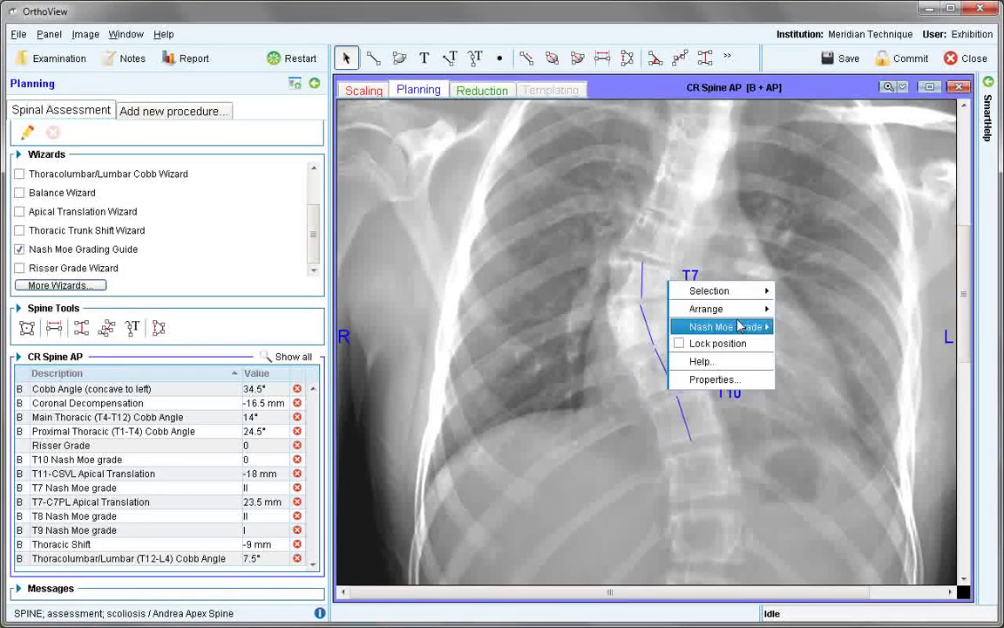
pyautogui.moveTo(728, 327)
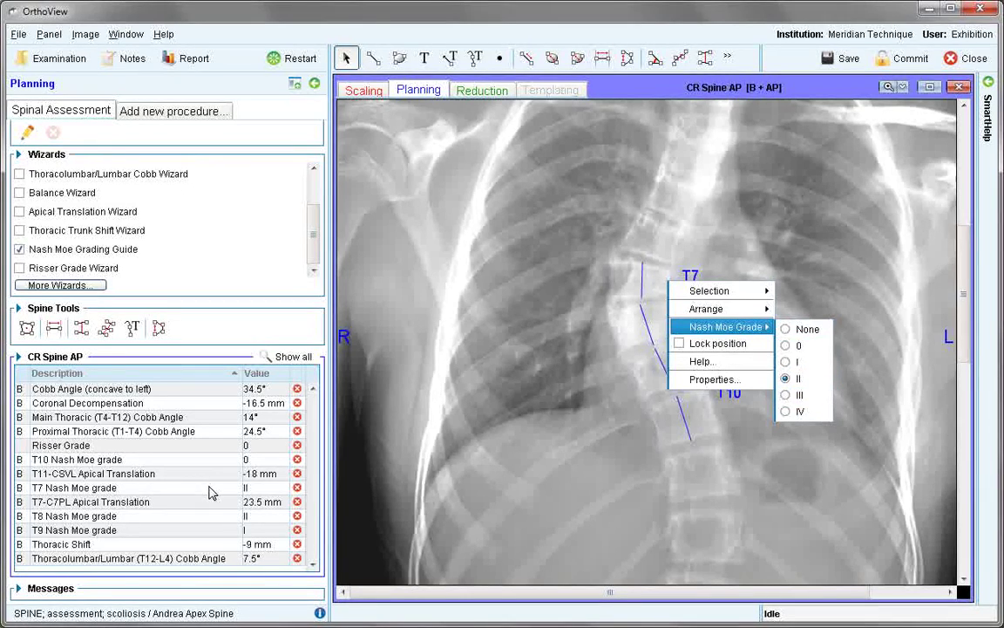
pyautogui.click(19, 268)
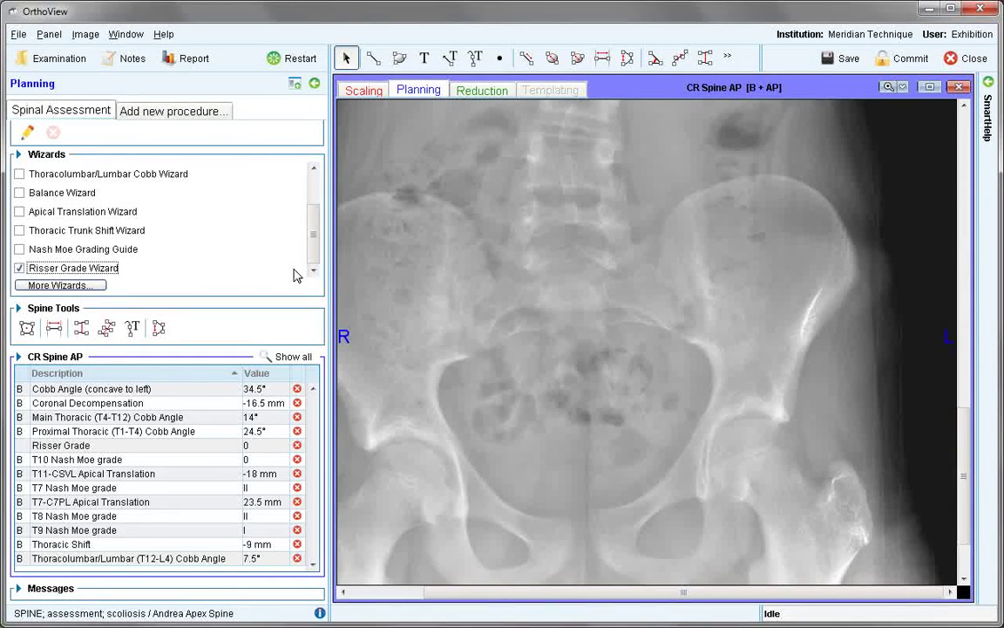
# Step: Trace the right iliac crest with nine points for the Risser construct
pyautogui.click(812, 346)
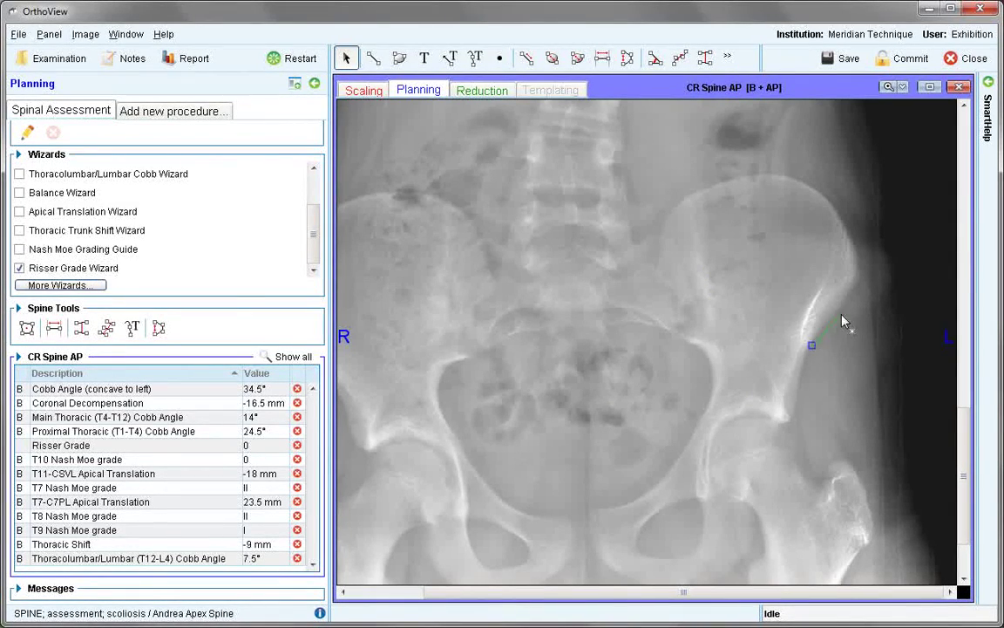
pyautogui.click(843, 311)
pyautogui.click(858, 270)
pyautogui.click(850, 234)
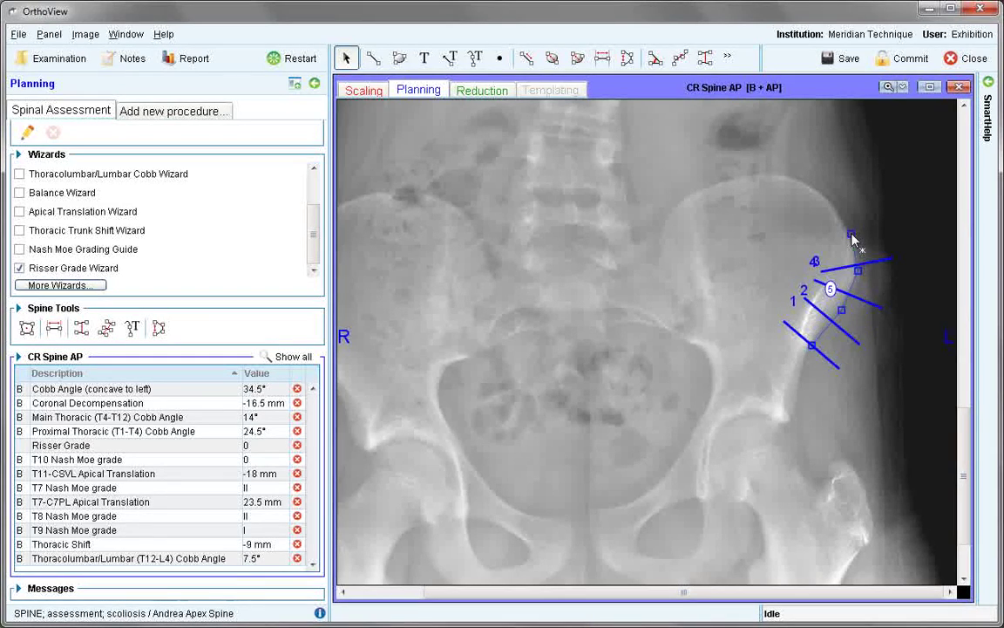
pyautogui.click(831, 199)
pyautogui.click(784, 173)
pyautogui.click(727, 175)
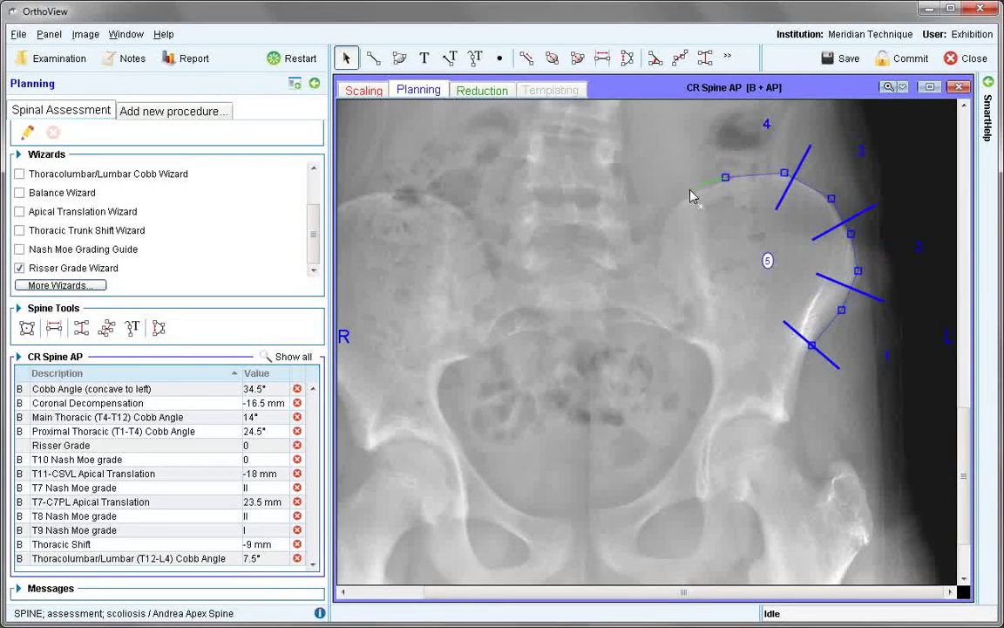
pyautogui.click(680, 199)
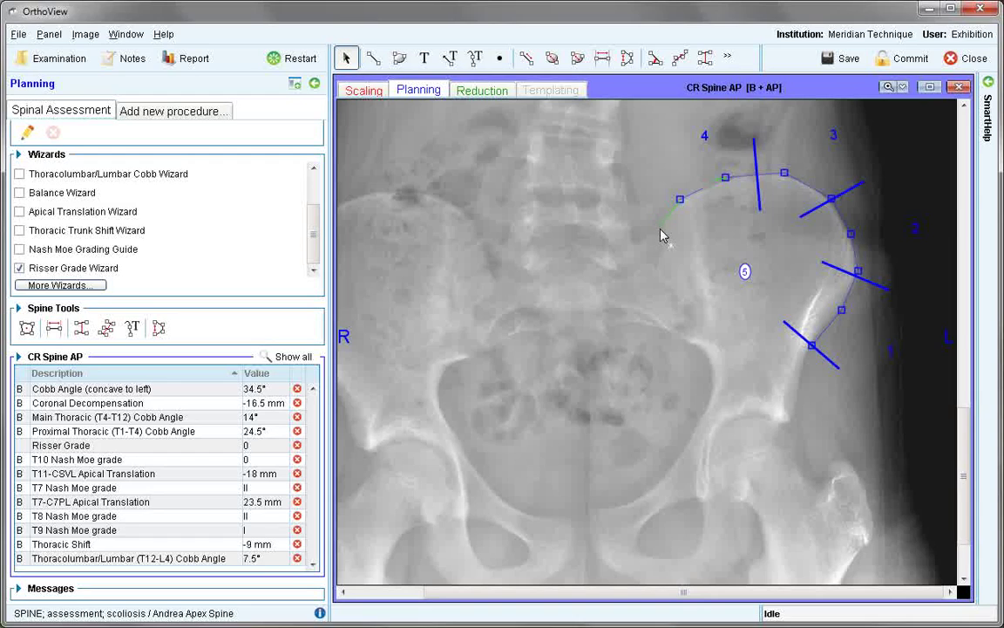
pyautogui.click(661, 232)
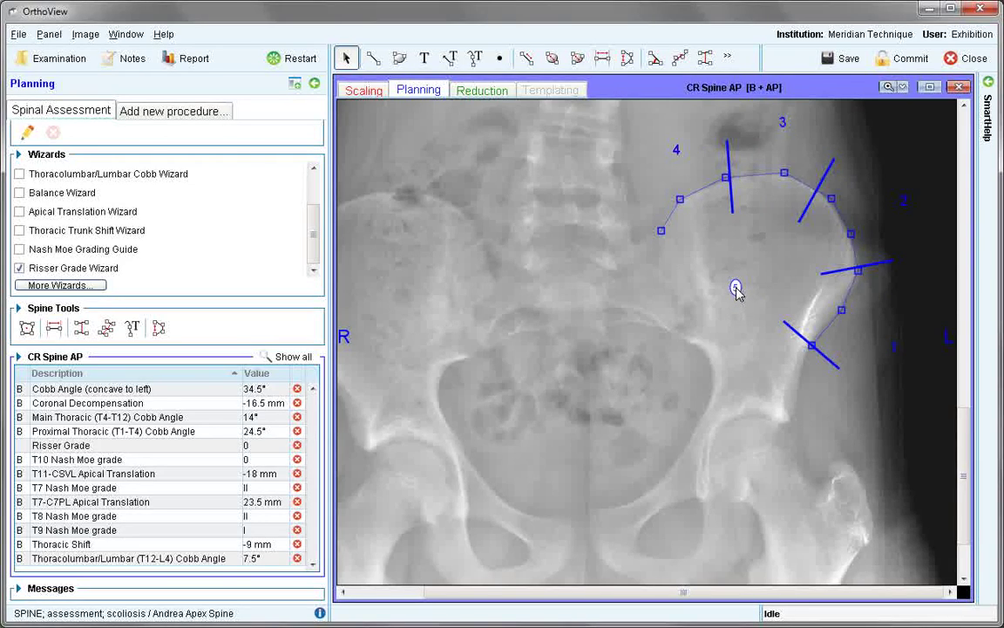
# Step: Set the Risser measurement's grade to 5
pyautogui.rightClick(693, 229)
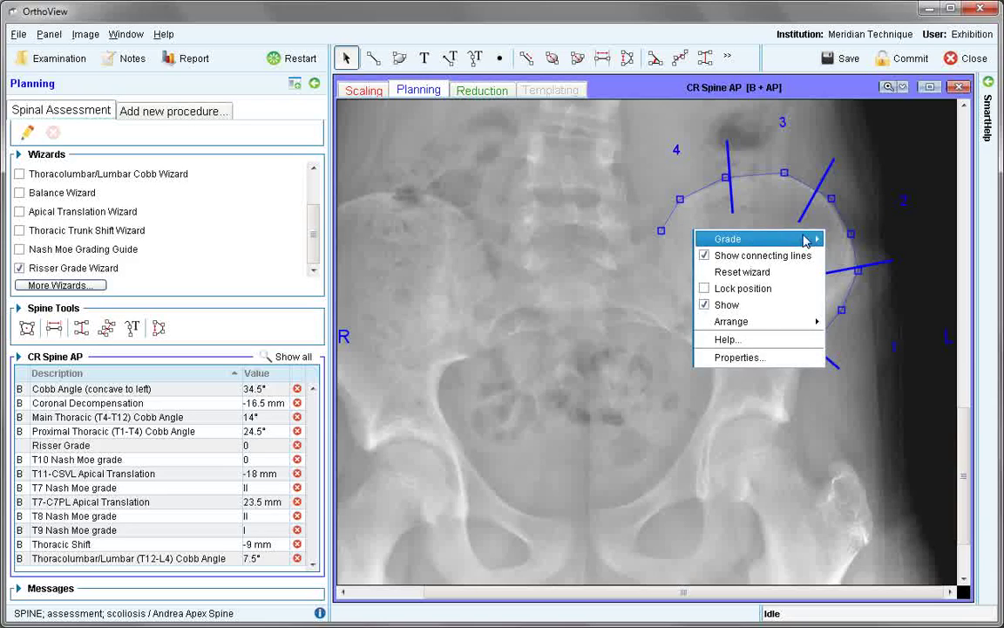
pyautogui.moveTo(805, 240)
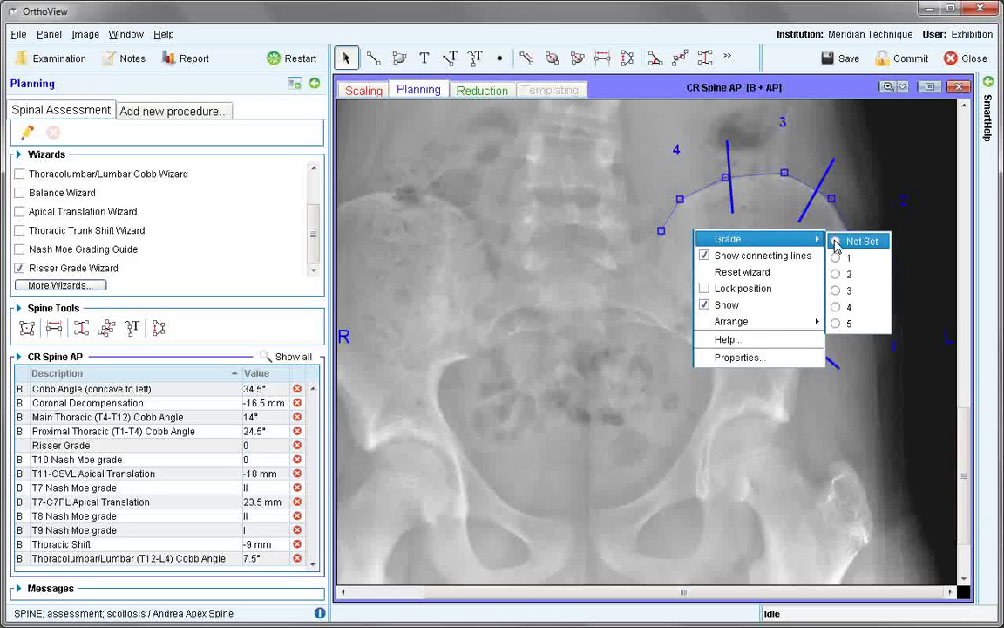
pyautogui.click(842, 325)
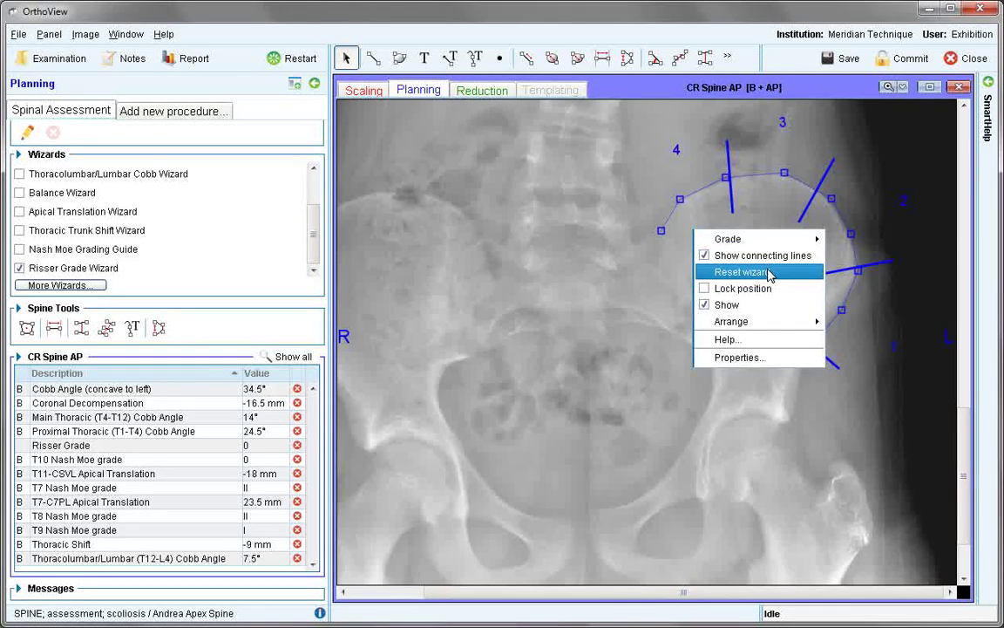
pyautogui.click(633, 313)
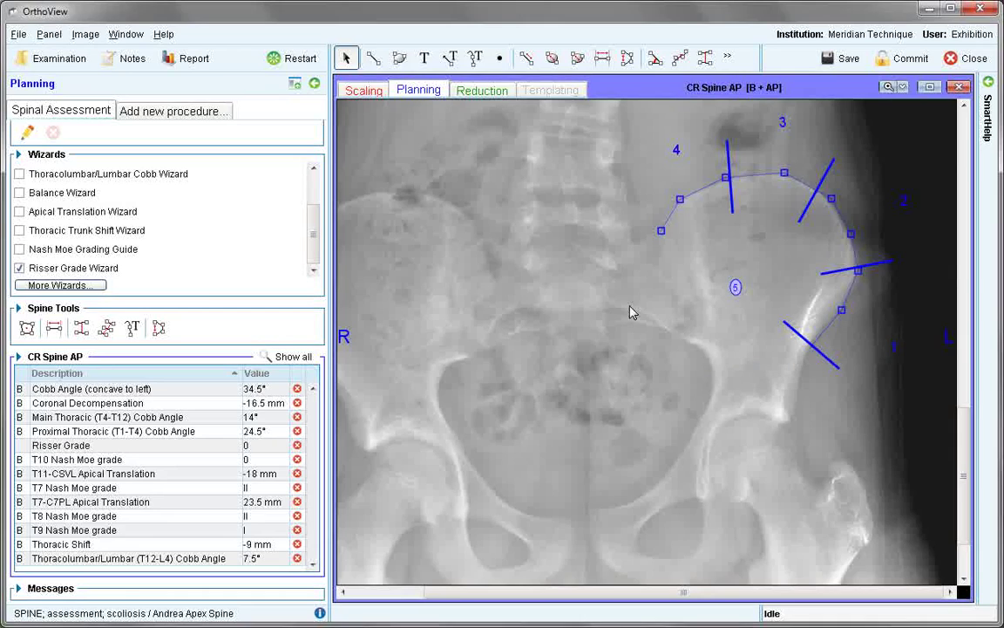